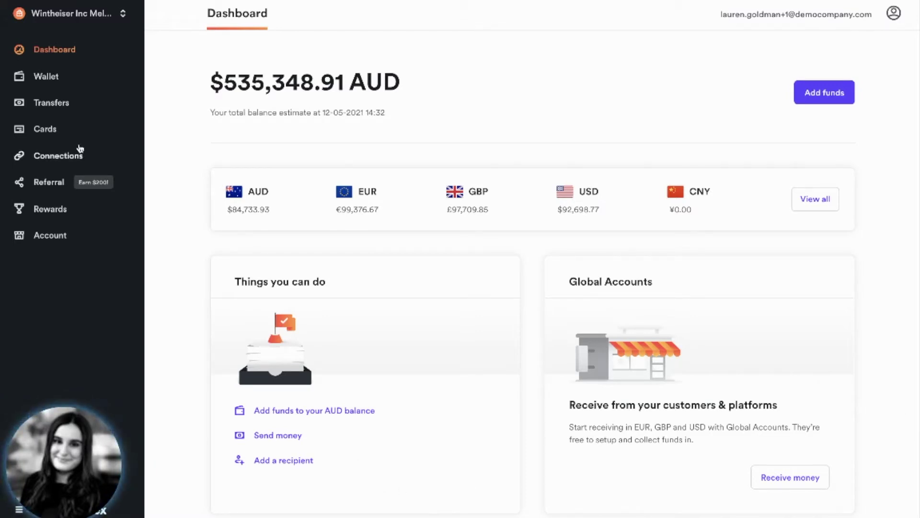
- Open the Cards page to see existing expense cards such as Google Ads, Mailchimp and Shopify
{"action": "left_click", "coordinate": [73, 135]}
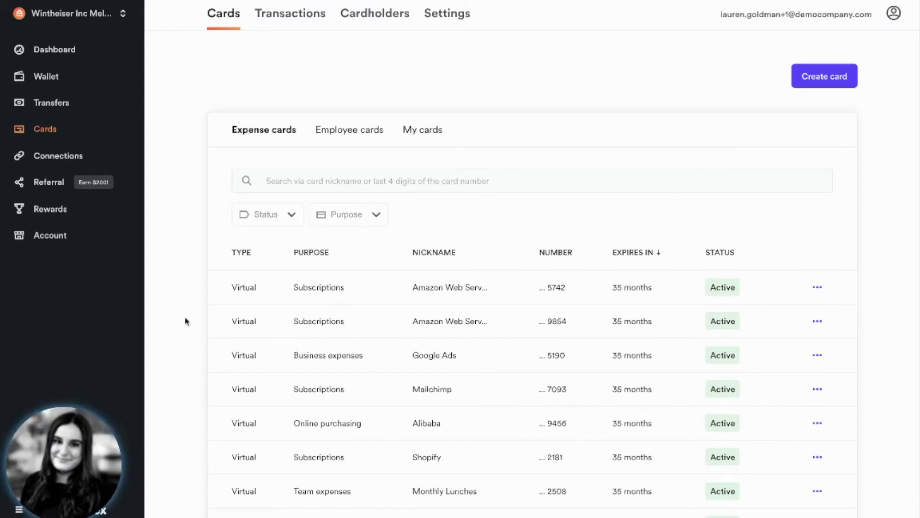
{"action": "scroll", "coordinate": [187, 321], "scroll_direction": "up", "scroll_amount": 2}
{"action": "left_click", "coordinate": [347, 136]}
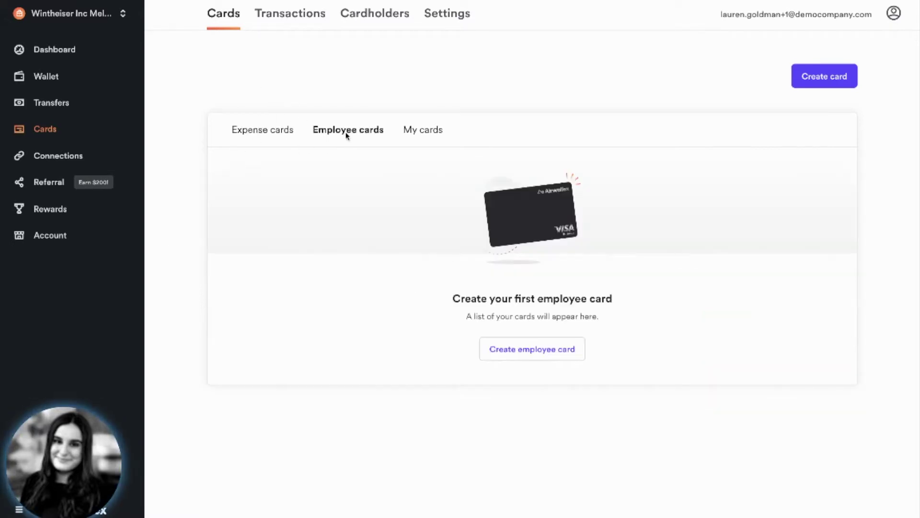
{"action": "left_click", "coordinate": [267, 135]}
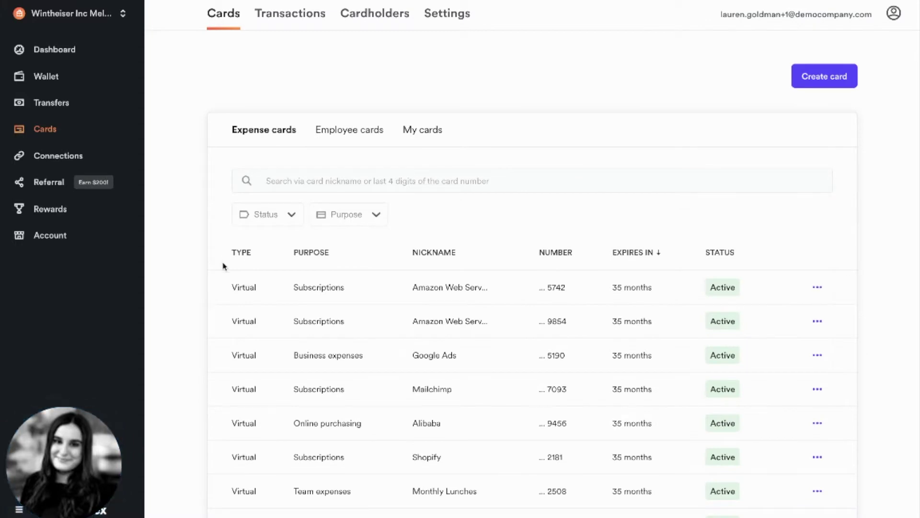
{"action": "scroll", "coordinate": [223, 266], "scroll_direction": "down", "scroll_amount": 3}
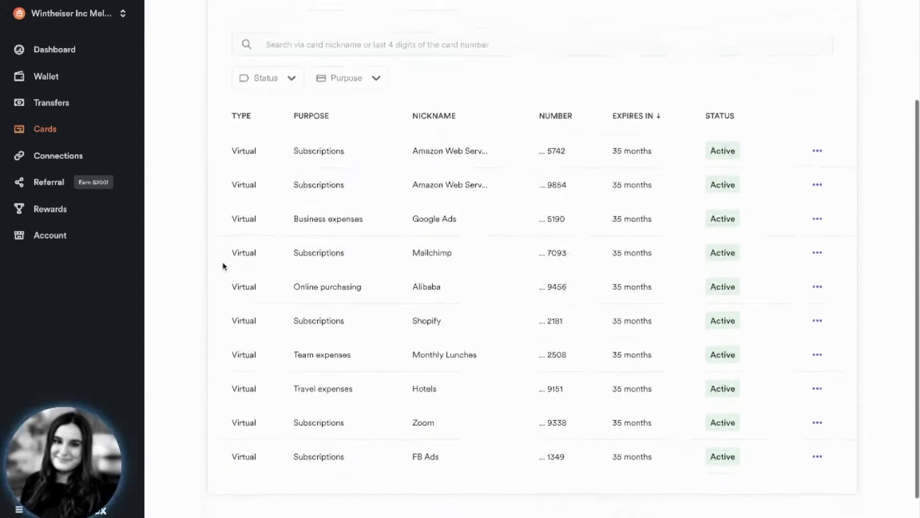
{"action": "scroll", "coordinate": [223, 266], "scroll_direction": "down", "scroll_amount": 1}
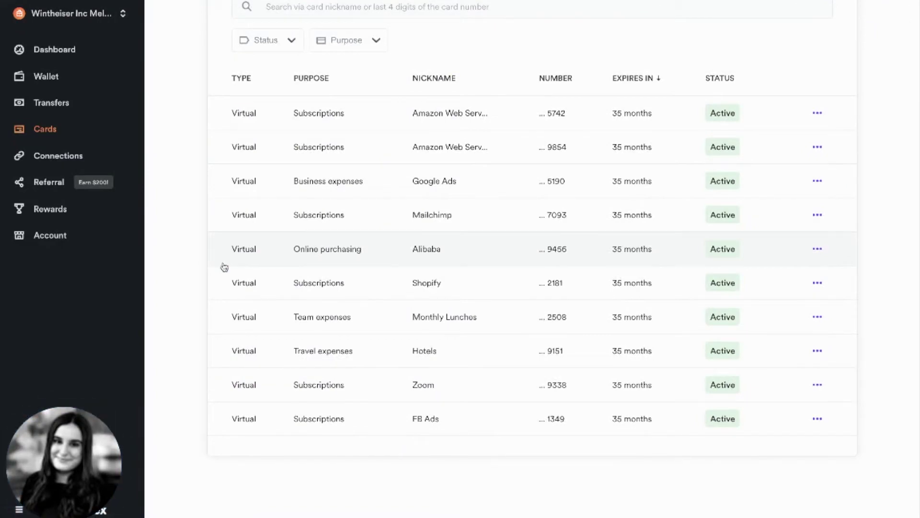
{"action": "scroll", "coordinate": [224, 267], "scroll_direction": "up", "scroll_amount": 4}
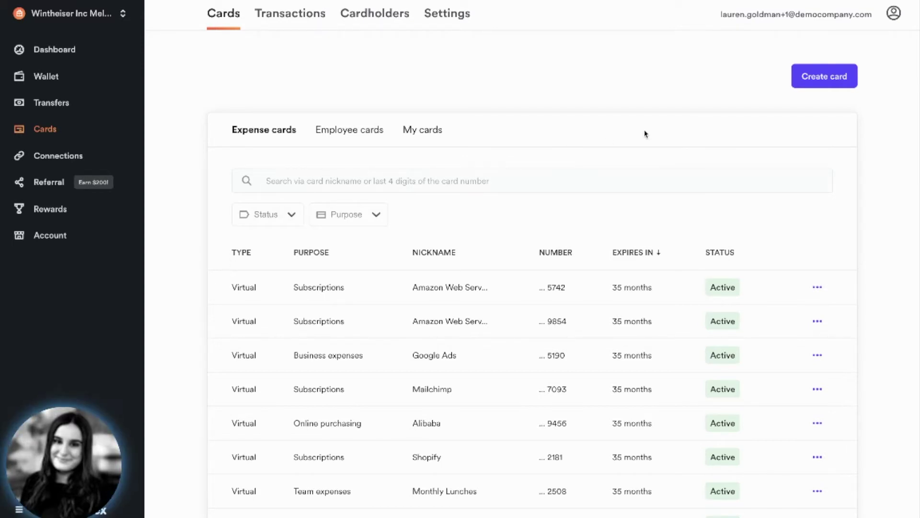
{"action": "left_click", "coordinate": [826, 83]}
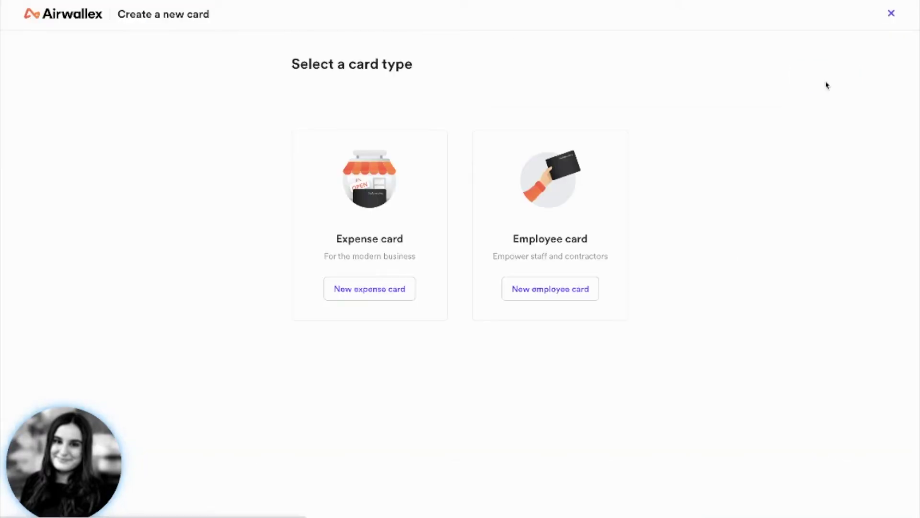
- Start a new expense card with purpose Subscriptions and nickname Amazon Web Services, then continue to spending limits
{"action": "left_click", "coordinate": [380, 293]}
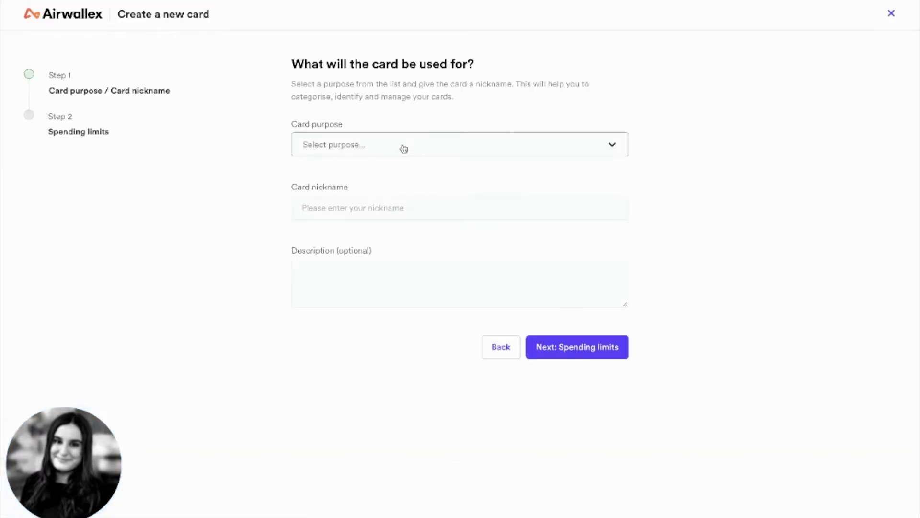
{"action": "left_click", "coordinate": [404, 149]}
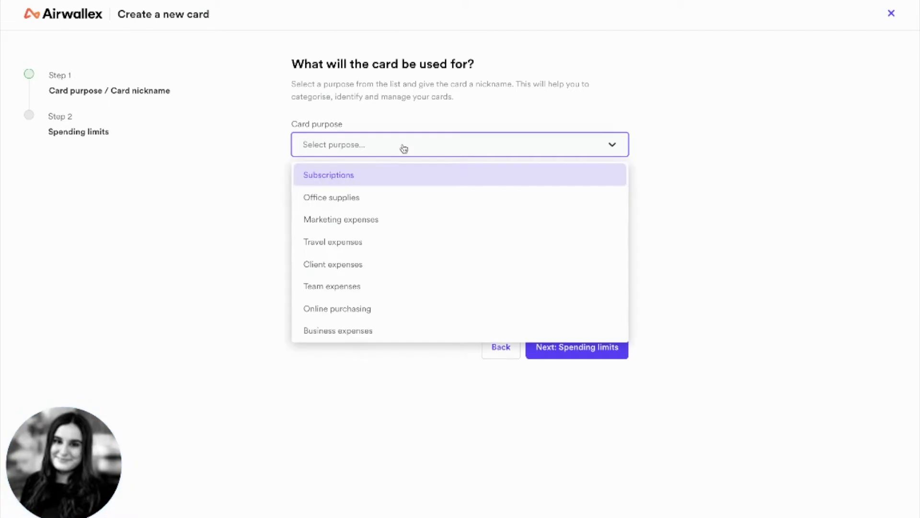
{"action": "left_click", "coordinate": [374, 181]}
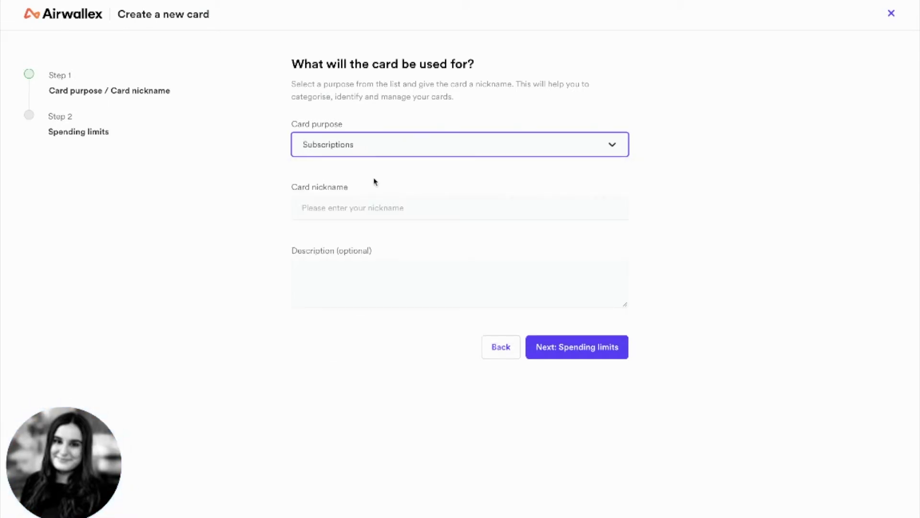
{"action": "left_click", "coordinate": [351, 209]}
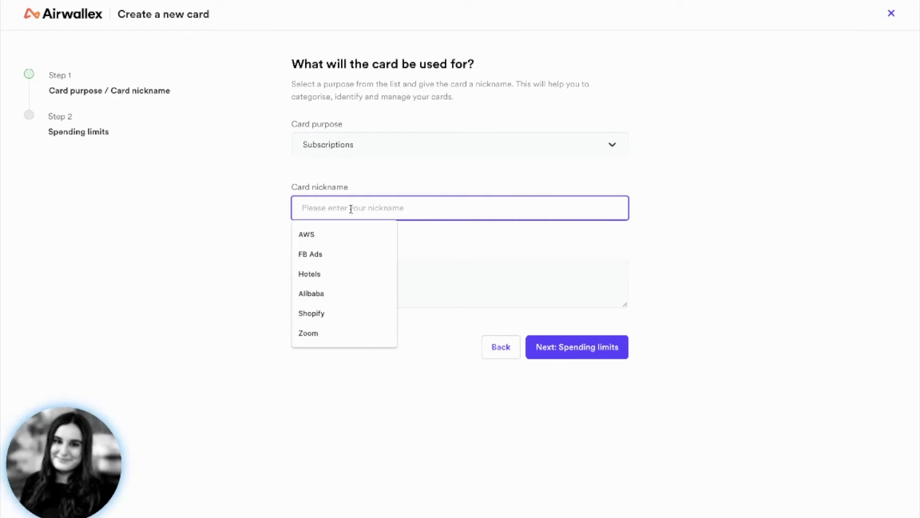
{"action": "type", "text": "Amazon Web Services"}
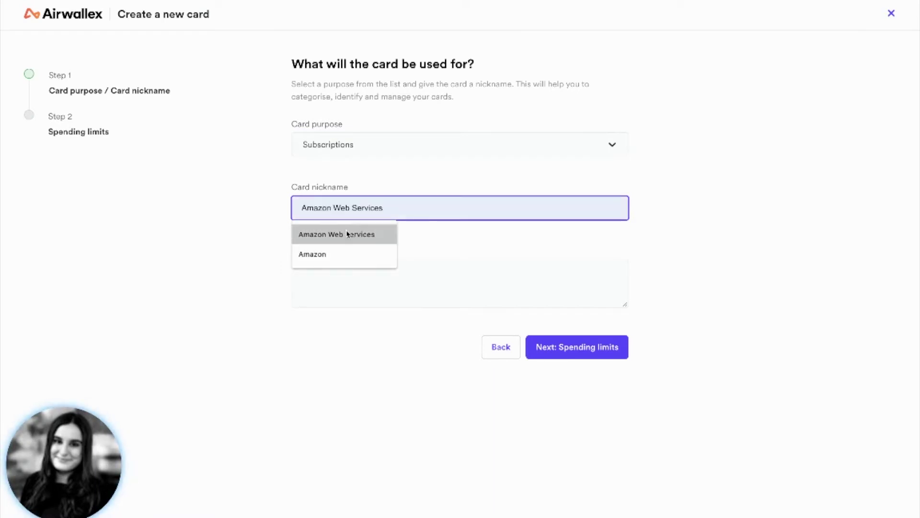
{"action": "left_click", "coordinate": [348, 233]}
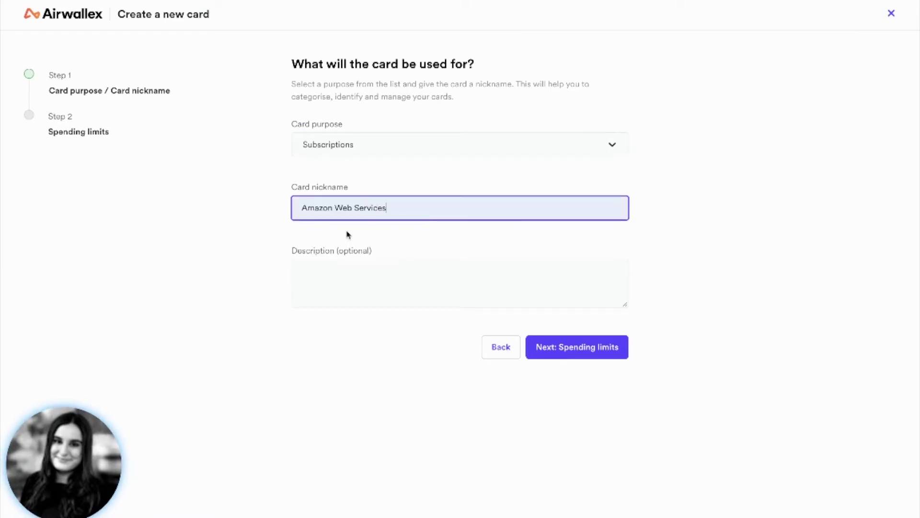
{"action": "left_click", "coordinate": [567, 347]}
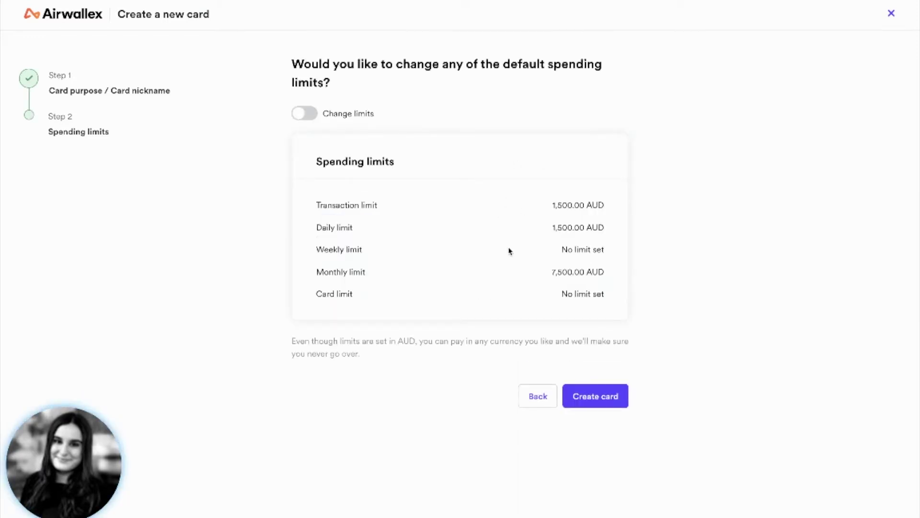
- Keep AUD limits of 1,500 per transaction and day and 7,500 monthly, and create the card
{"action": "left_click", "coordinate": [305, 115]}
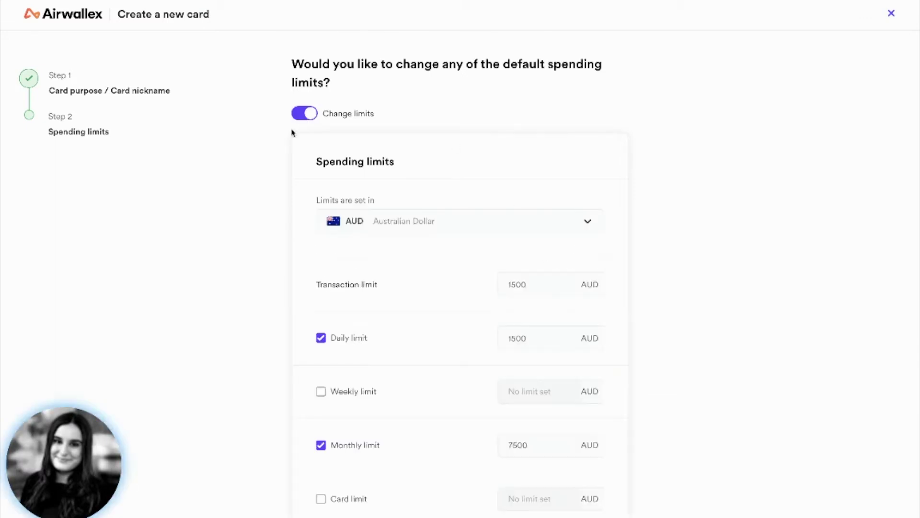
{"action": "scroll", "coordinate": [235, 288], "scroll_direction": "down", "scroll_amount": 1}
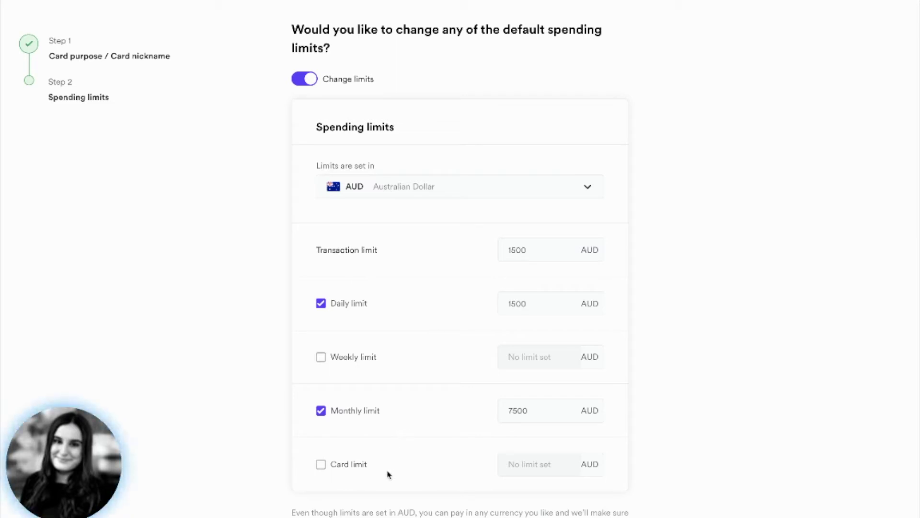
{"action": "left_click", "coordinate": [474, 194]}
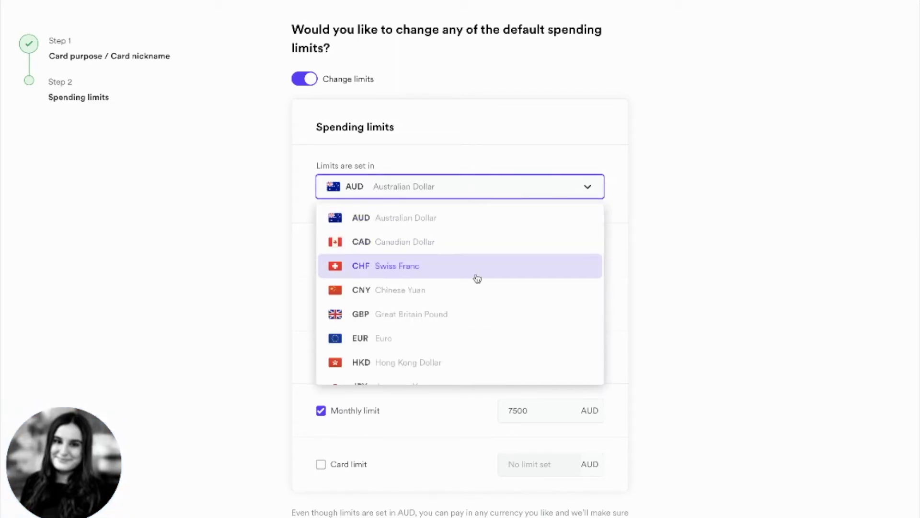
{"action": "scroll", "coordinate": [477, 277], "scroll_direction": "down", "scroll_amount": 2}
{"action": "scroll", "coordinate": [477, 278], "scroll_direction": "down", "scroll_amount": 1}
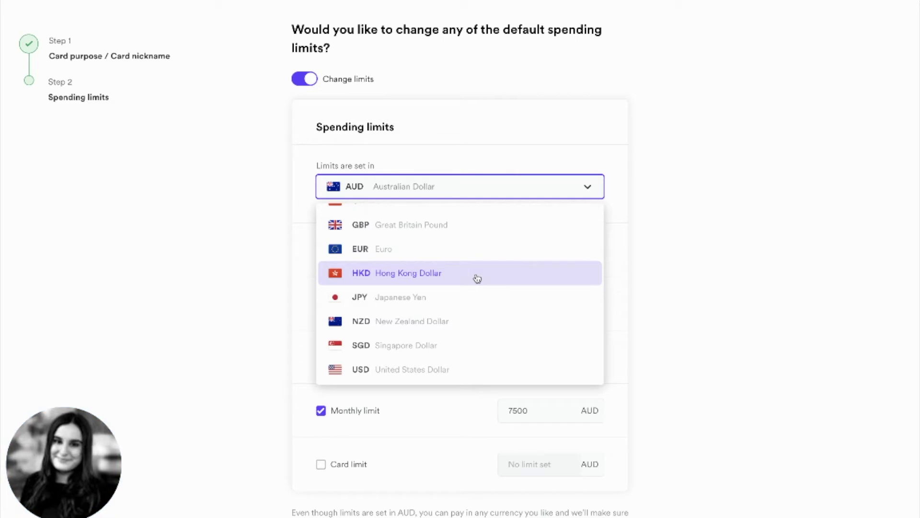
{"action": "left_click", "coordinate": [780, 257]}
{"action": "scroll", "coordinate": [707, 360], "scroll_direction": "down", "scroll_amount": 2}
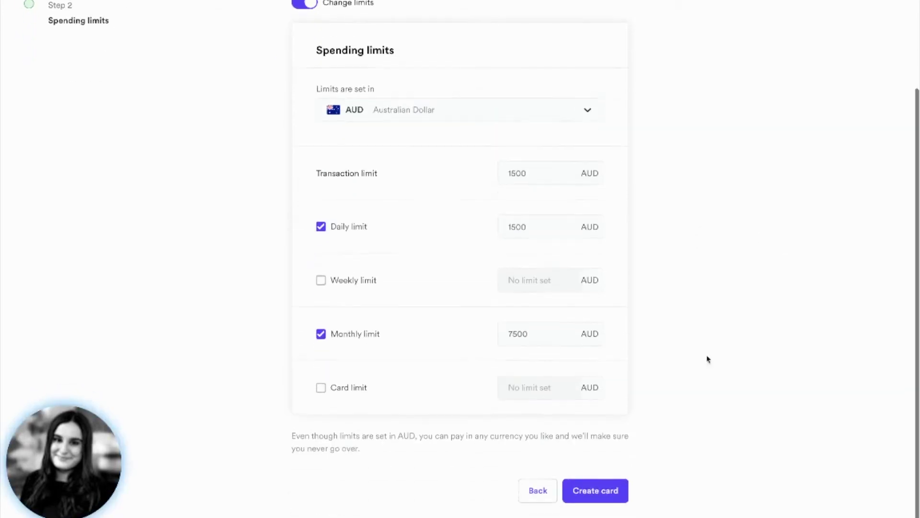
{"action": "left_click", "coordinate": [594, 494]}
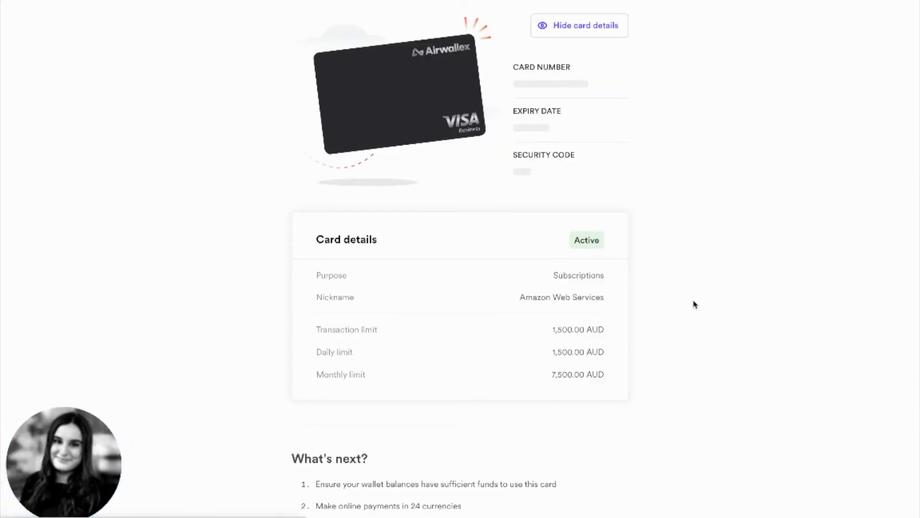
- Scroll up to view the success banner with the card number, expiry date and security code
{"action": "scroll", "coordinate": [695, 304], "scroll_direction": "up", "scroll_amount": 3}
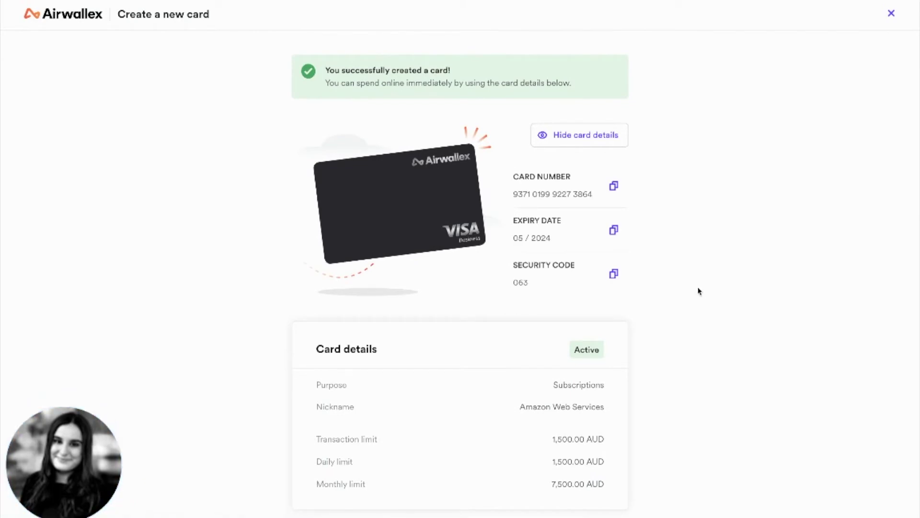
- Close the card page, look over the expense cards list, and start creating another card
{"action": "left_click", "coordinate": [892, 13]}
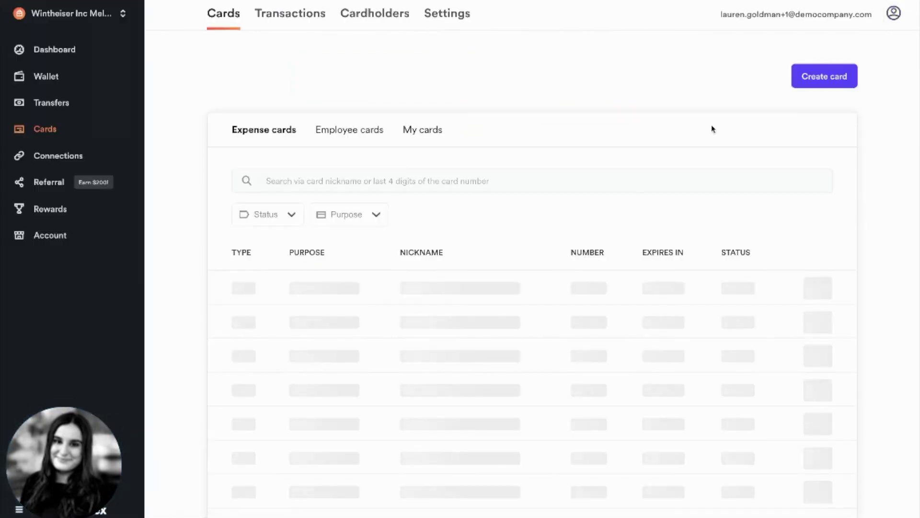
{"action": "scroll", "coordinate": [574, 250], "scroll_direction": "down", "scroll_amount": 2}
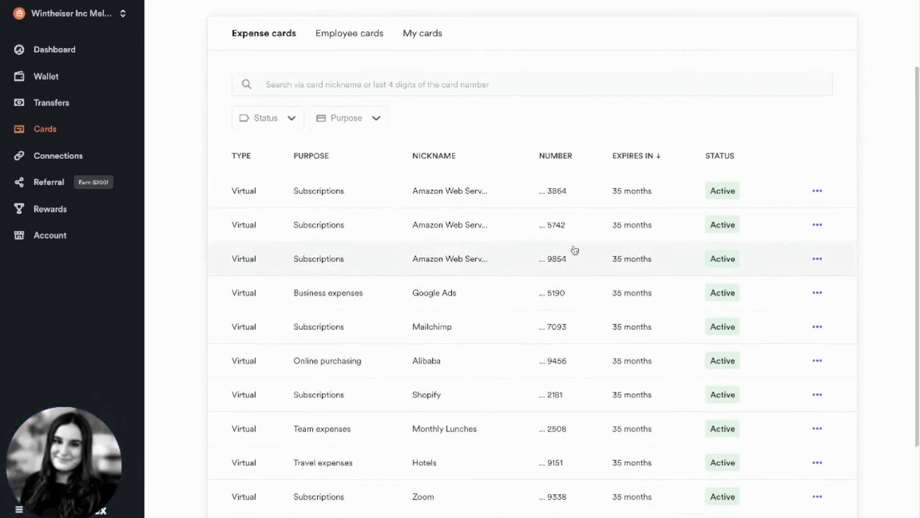
{"action": "scroll", "coordinate": [574, 250], "scroll_direction": "down", "scroll_amount": 2}
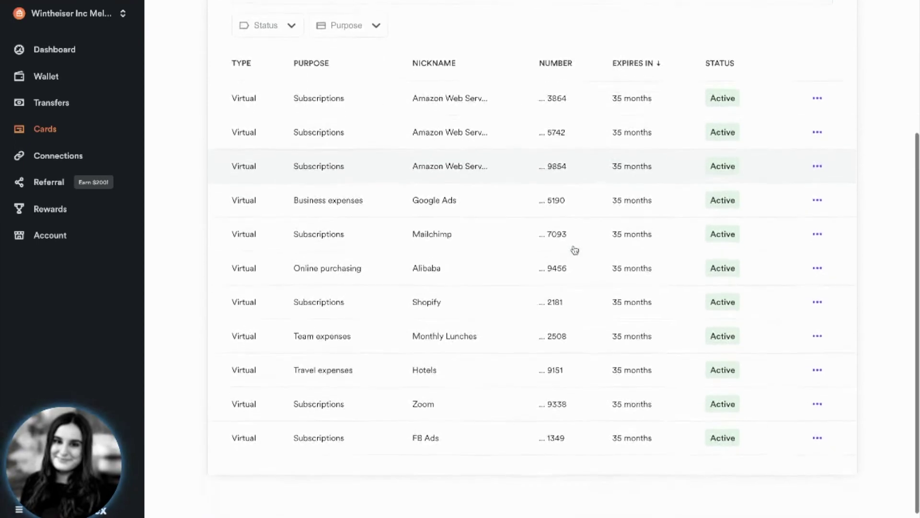
{"action": "scroll", "coordinate": [575, 249], "scroll_direction": "down", "scroll_amount": 1}
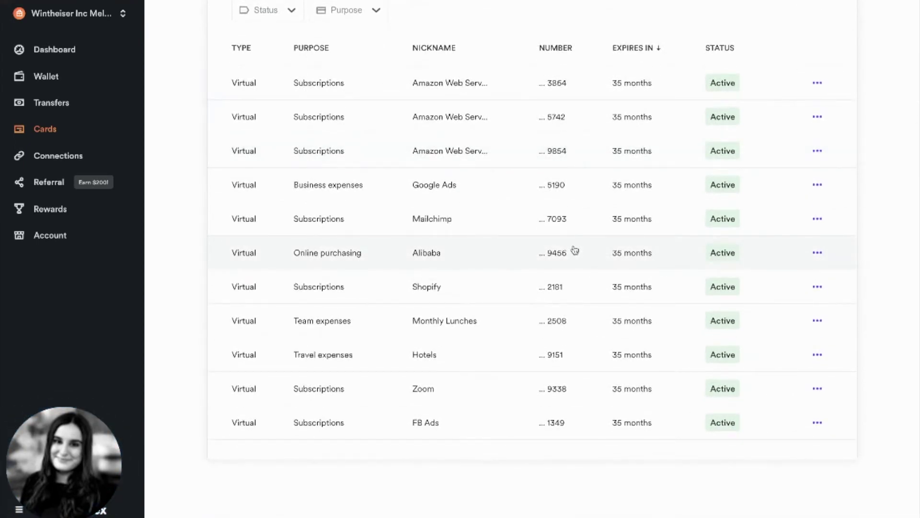
{"action": "scroll", "coordinate": [574, 249], "scroll_direction": "up", "scroll_amount": 3}
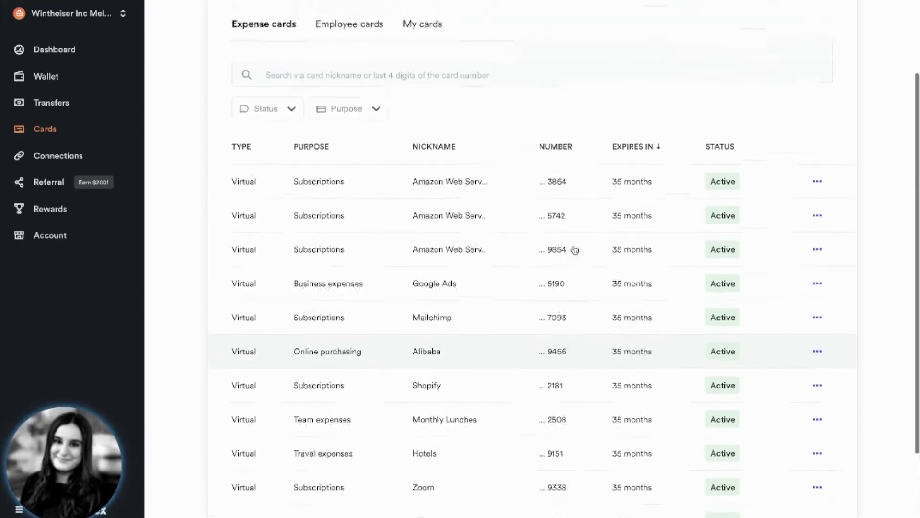
{"action": "scroll", "coordinate": [575, 250], "scroll_direction": "up", "scroll_amount": 2}
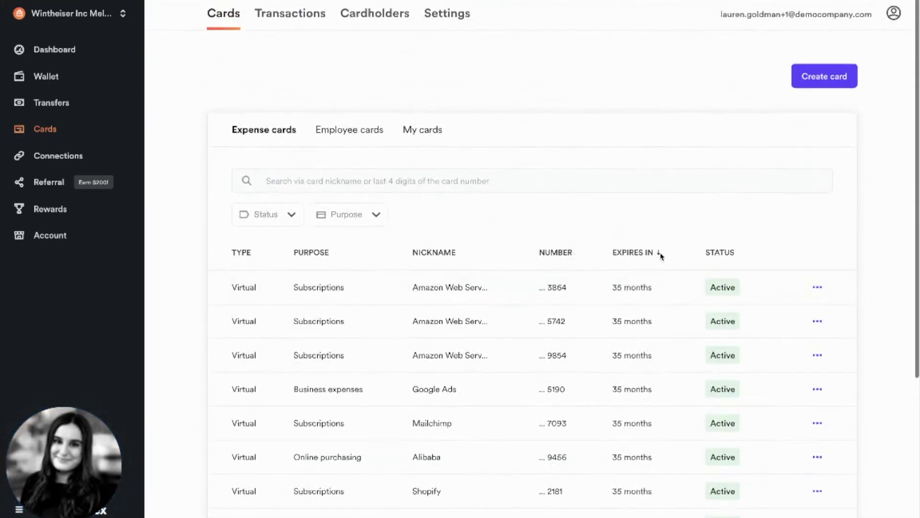
{"action": "left_click", "coordinate": [824, 76]}
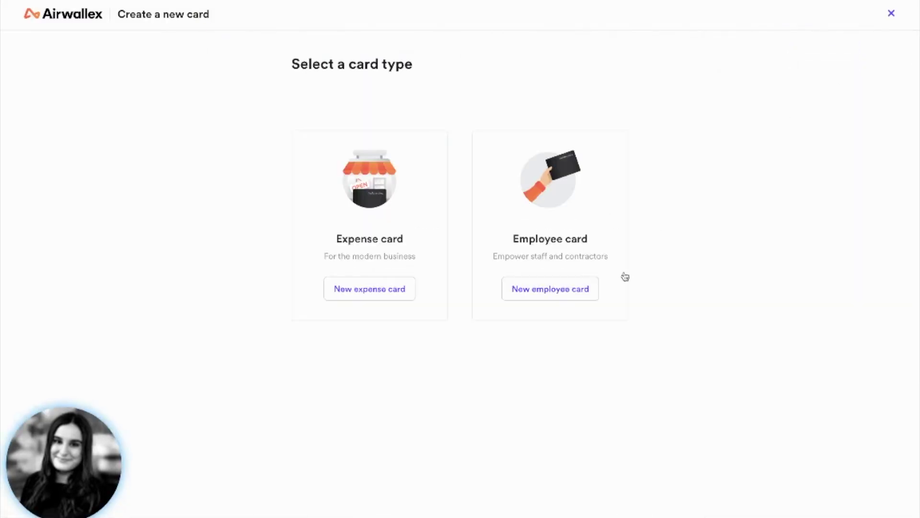
- Begin an employee card by inviting a new user with their e-mail and nickname Example2
{"action": "left_click", "coordinate": [573, 288]}
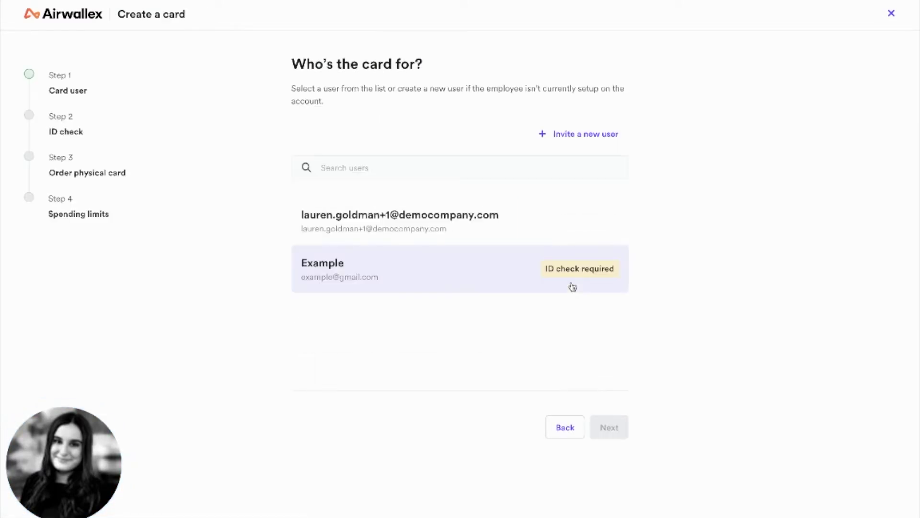
{"action": "left_click", "coordinate": [572, 132]}
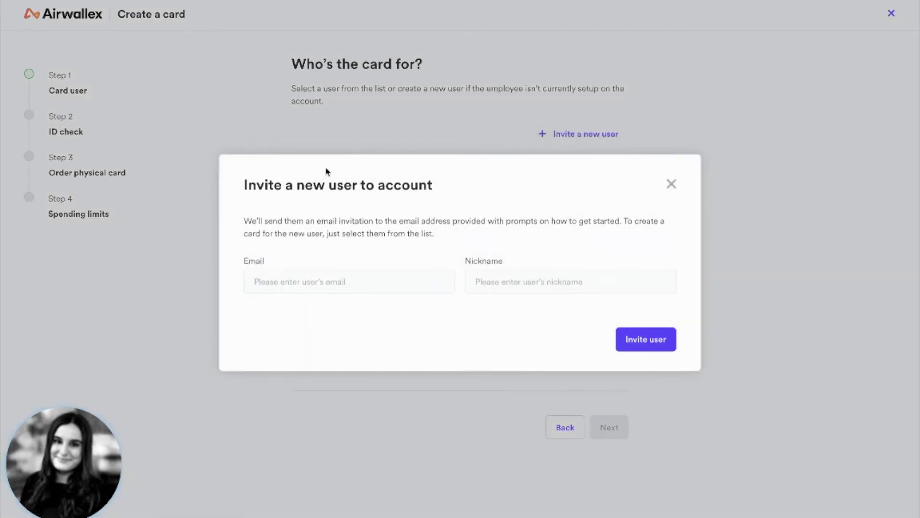
{"action": "left_click", "coordinate": [305, 282]}
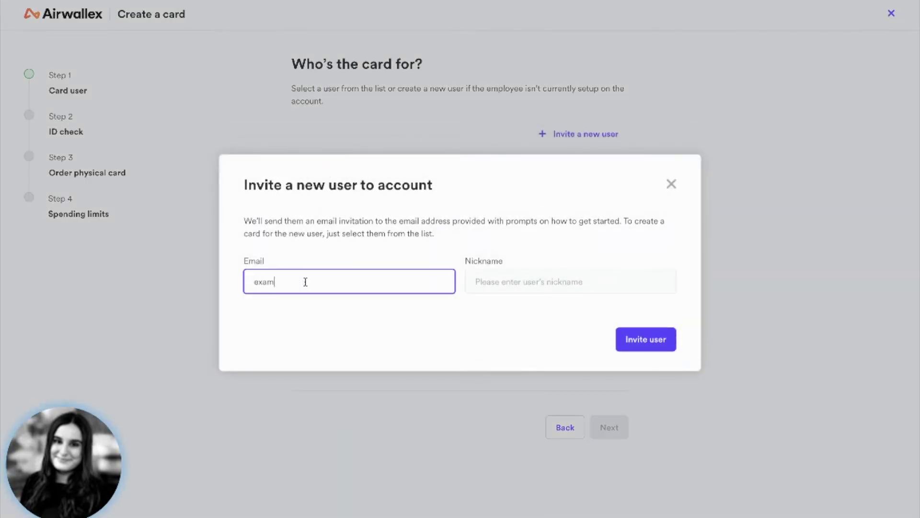
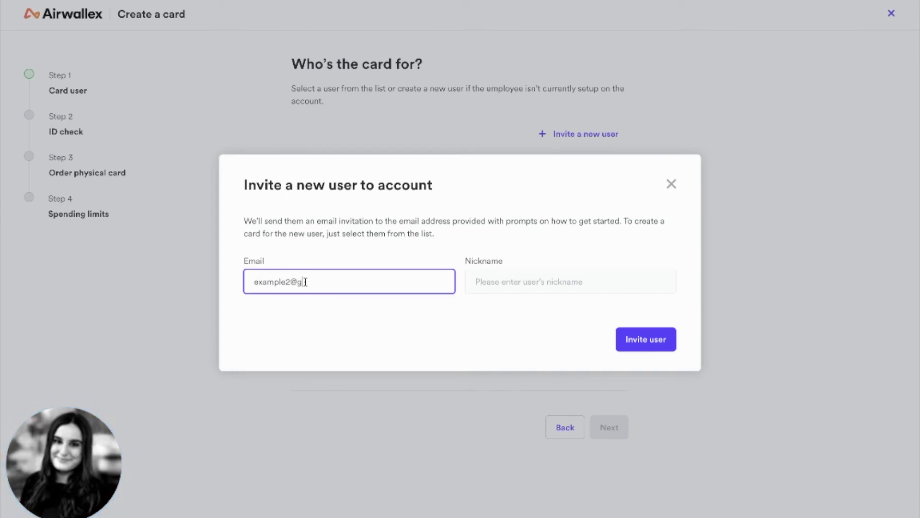
{"action": "key", "text": "Tab"}
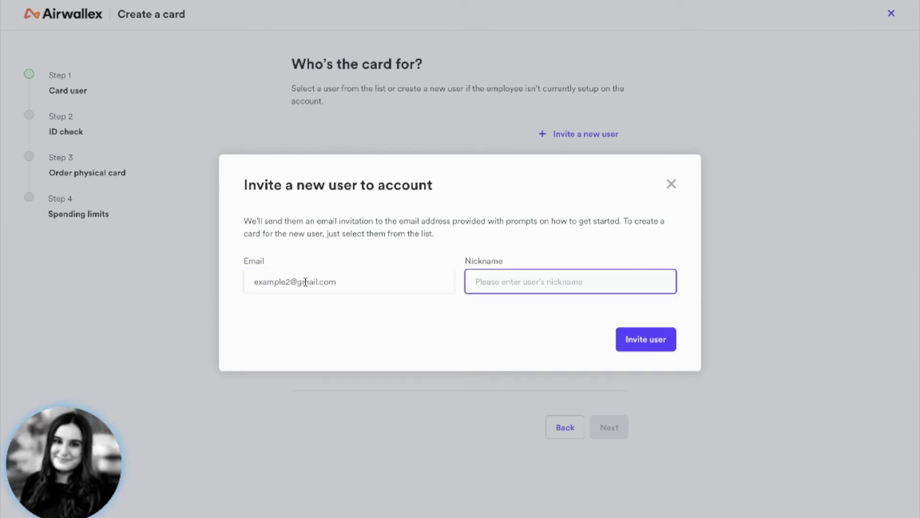
{"action": "type", "text": "Example"}
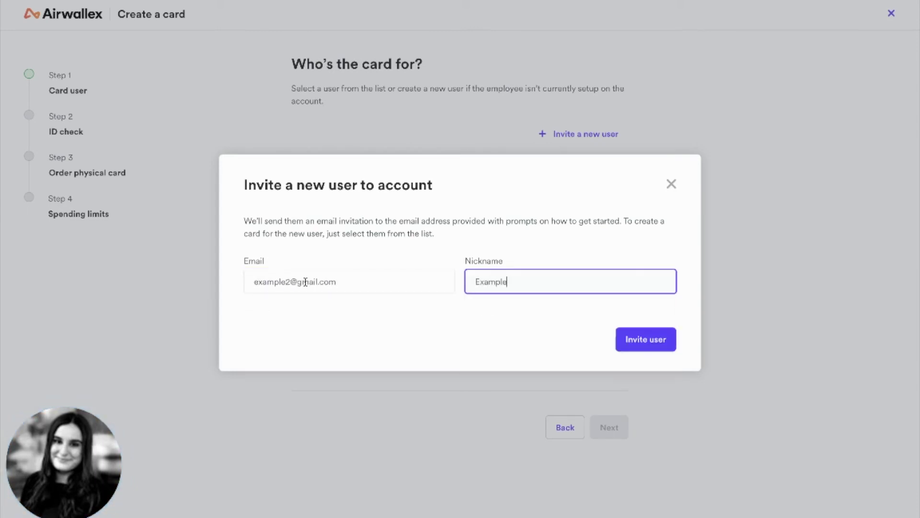
{"action": "type", "text": "2"}
{"action": "left_click", "coordinate": [645, 338]}
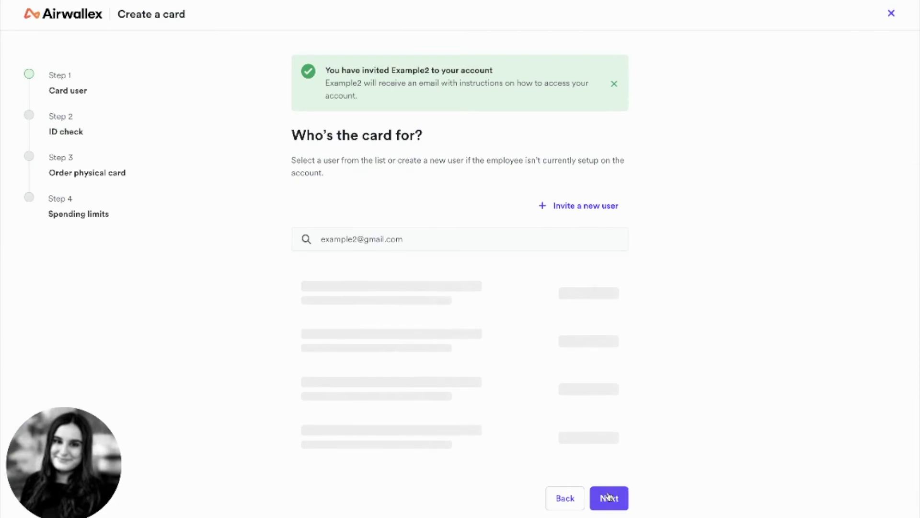
{"action": "left_click", "coordinate": [609, 498]}
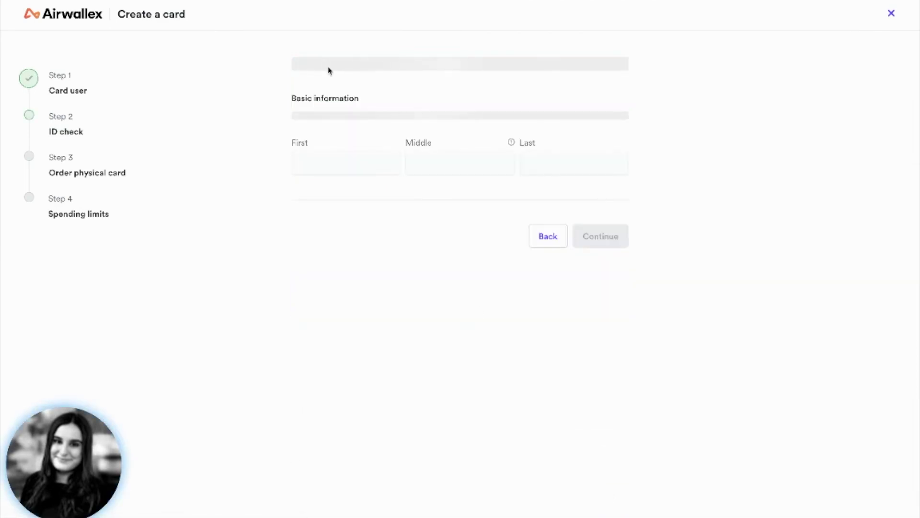
- Enter Example2 as first and last legal name and leave the ID check to the employee
{"action": "type", "text": "Example2"}
{"action": "key", "text": "Tab"}
{"action": "key", "text": "Tab"}
{"action": "type", "text": "Example2"}
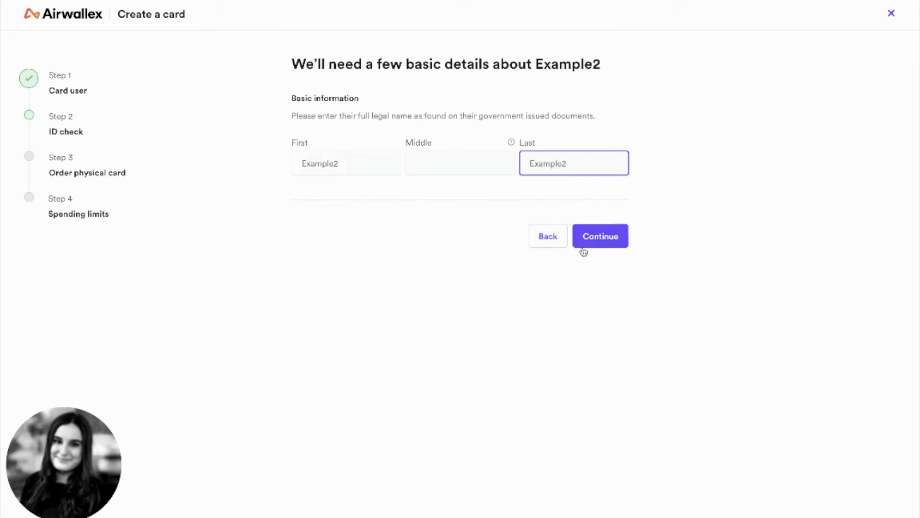
{"action": "left_click", "coordinate": [605, 238]}
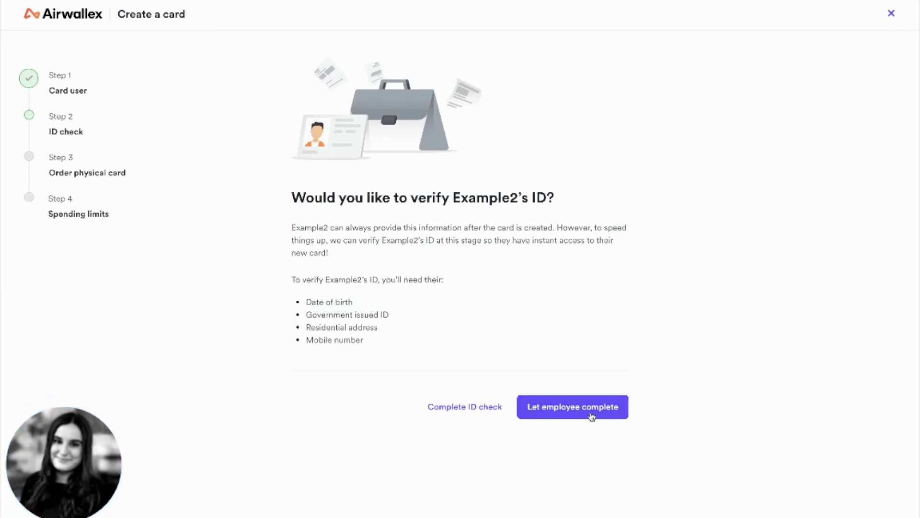
{"action": "left_click", "coordinate": [592, 413]}
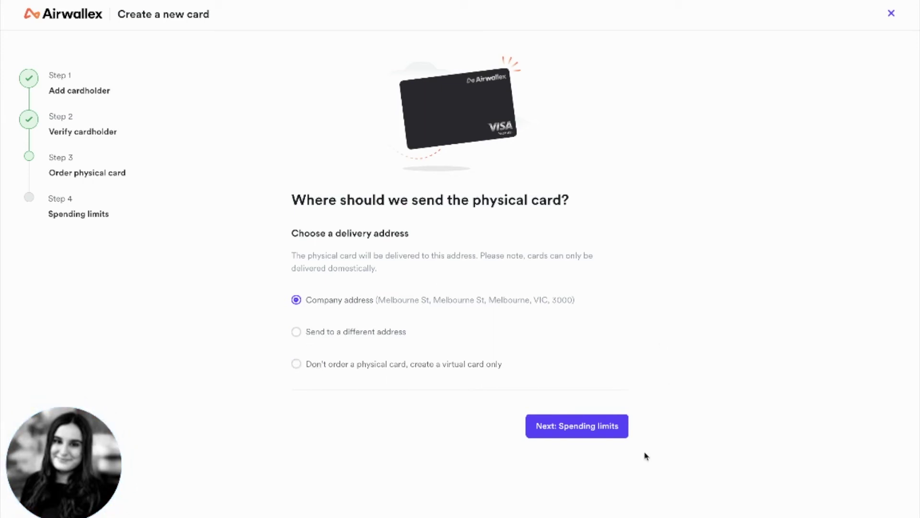
- Create Example2's employee card with company address delivery and close the confirmation page
{"action": "left_click", "coordinate": [591, 428]}
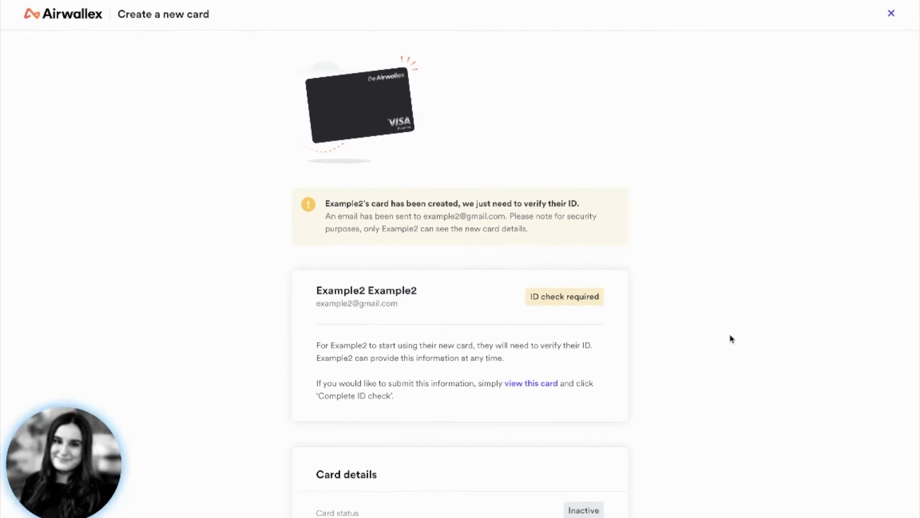
{"action": "left_click", "coordinate": [892, 16]}
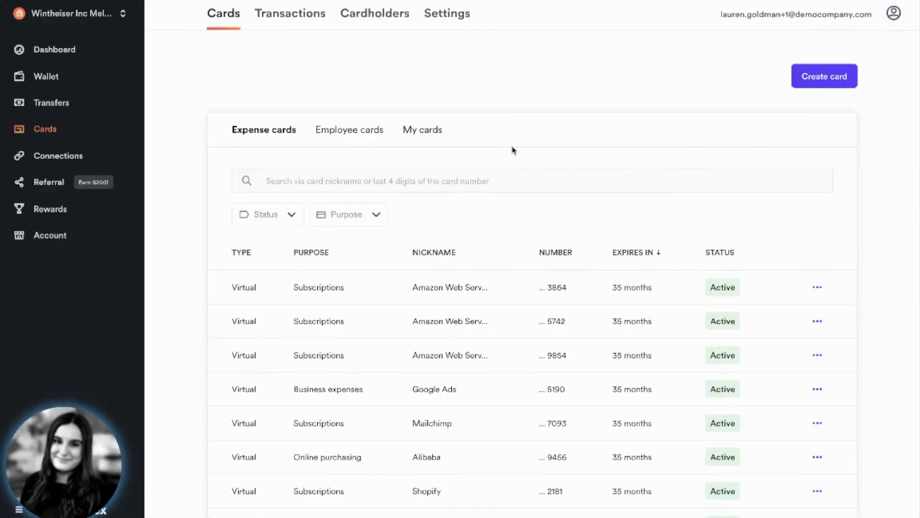
- Open and then dismiss the actions menu for the card ending 3864
{"action": "left_click", "coordinate": [816, 288]}
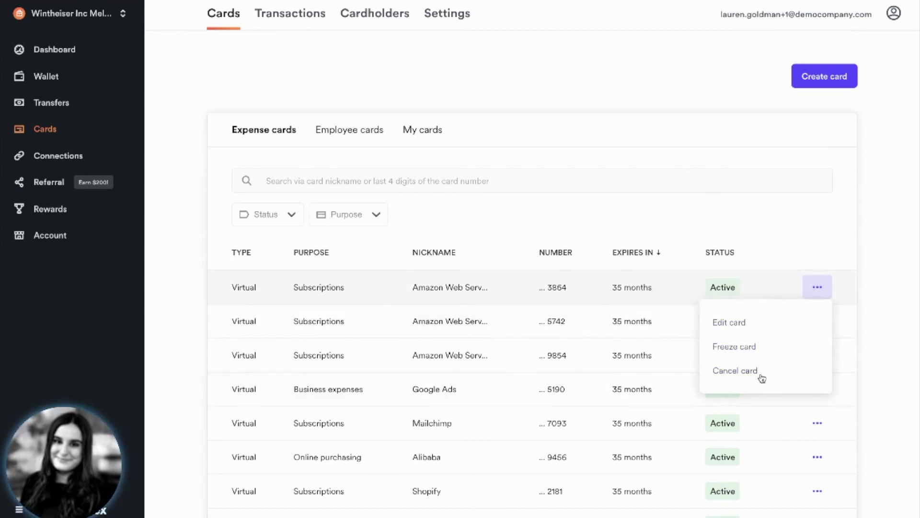
{"action": "left_click", "coordinate": [594, 121]}
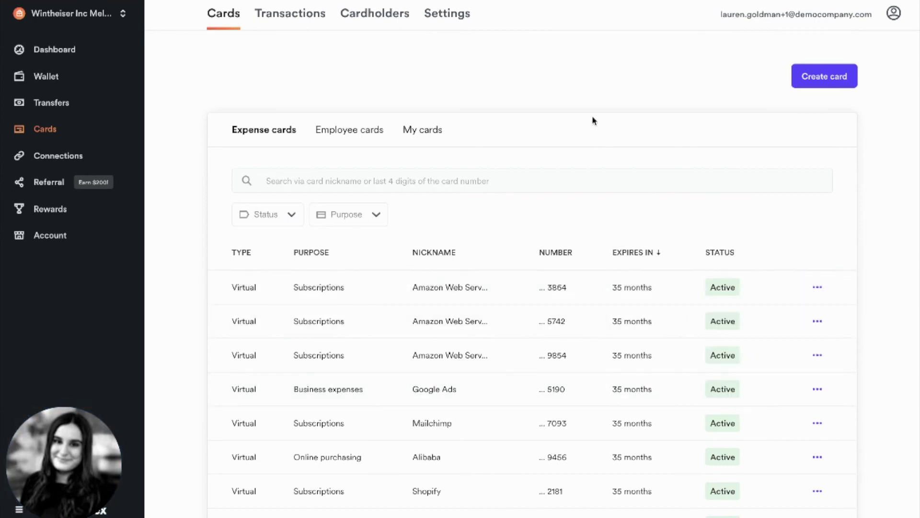